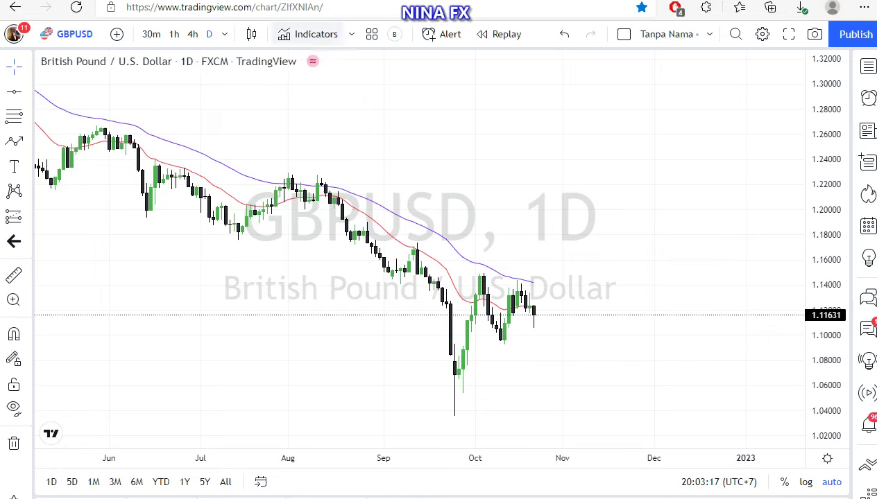
Draw a Fibonacci retracement from the 1.26745 May high to the 1.03565 low
left_click_drag(461, 139, 458, 139)
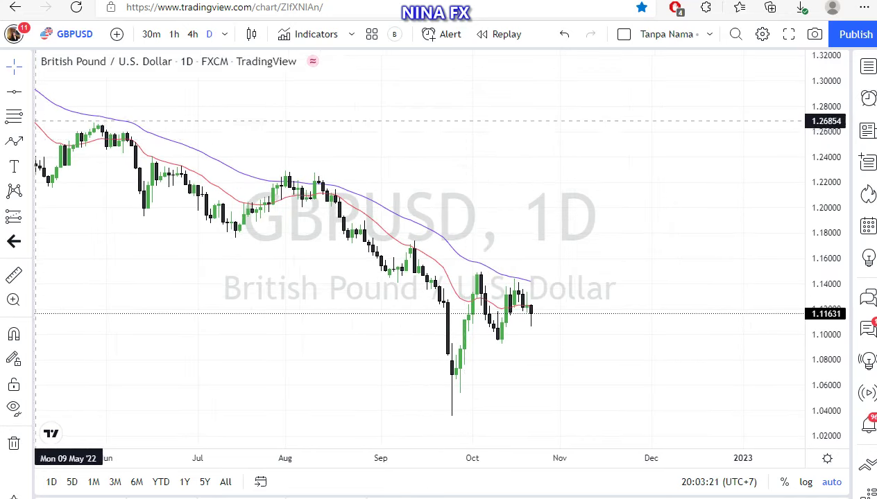
left_click(14, 115)
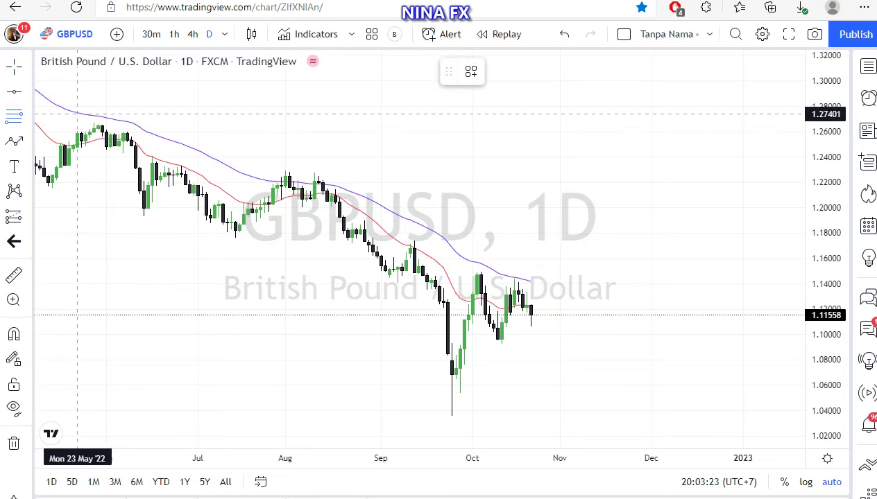
left_click(69, 123)
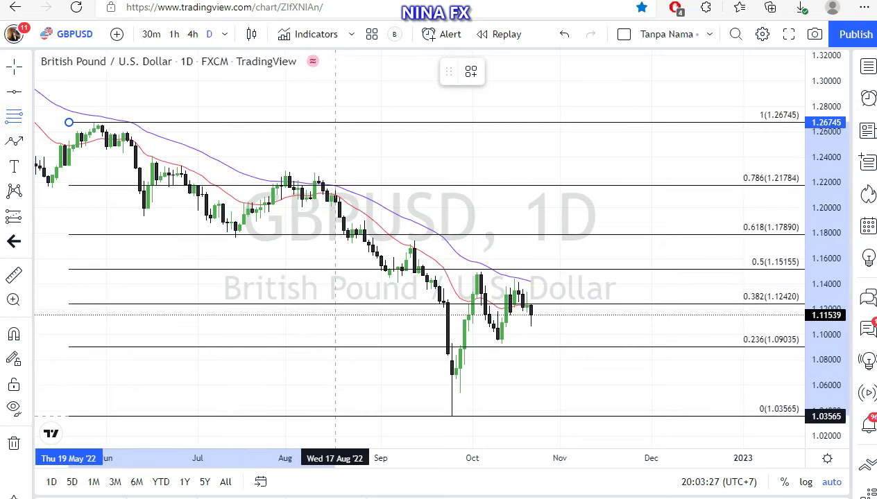
left_click(336, 416)
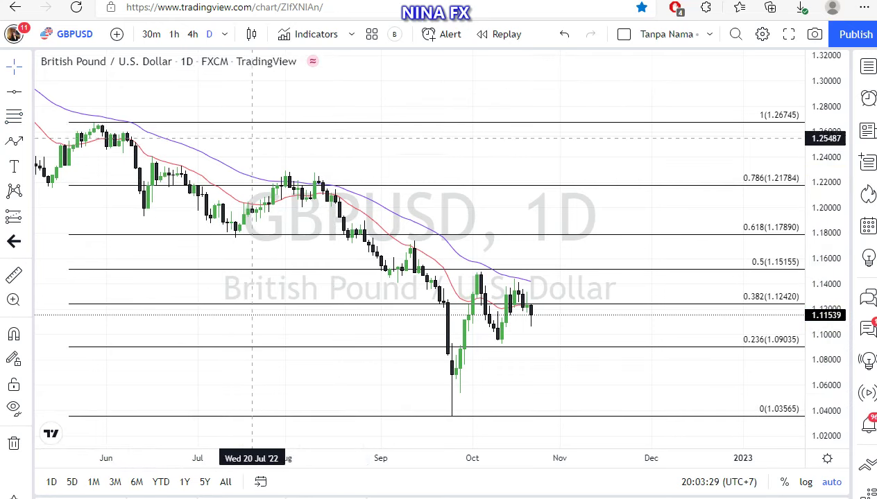
Lock the Fibonacci retracement so it cannot be moved
left_click(281, 122)
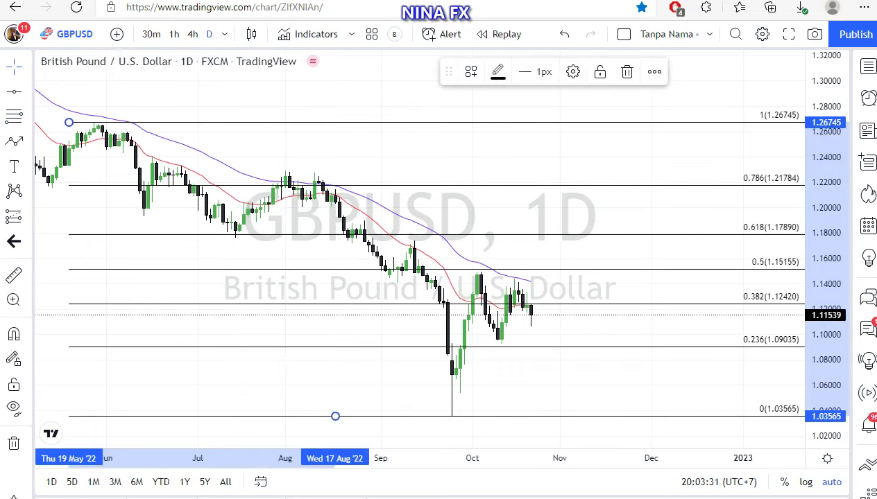
left_click(600, 72)
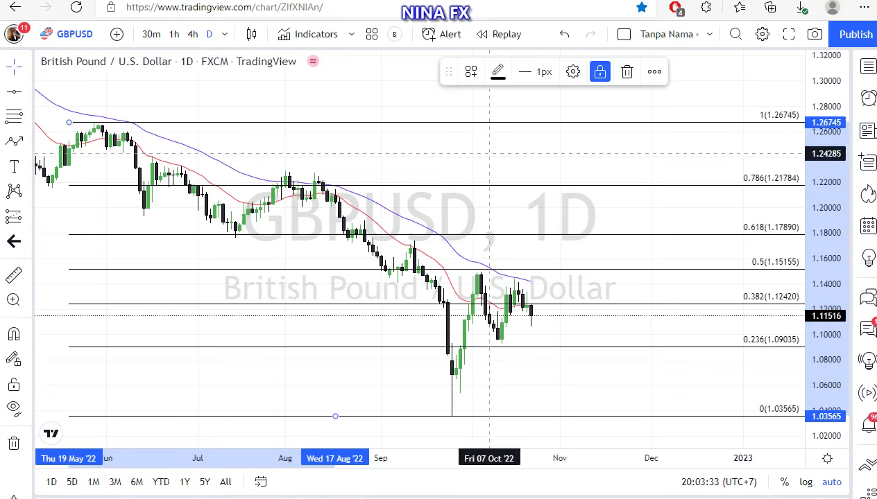
left_click_drag(490, 154, 477, 151)
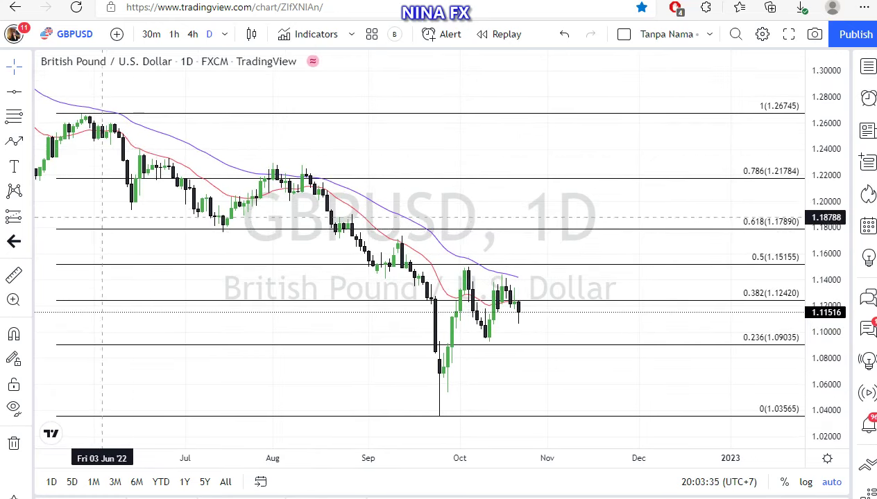
Draw a path from the latest candle dipping near 1.06, rising to 0.618, ending below 1.03565
left_click(14, 140)
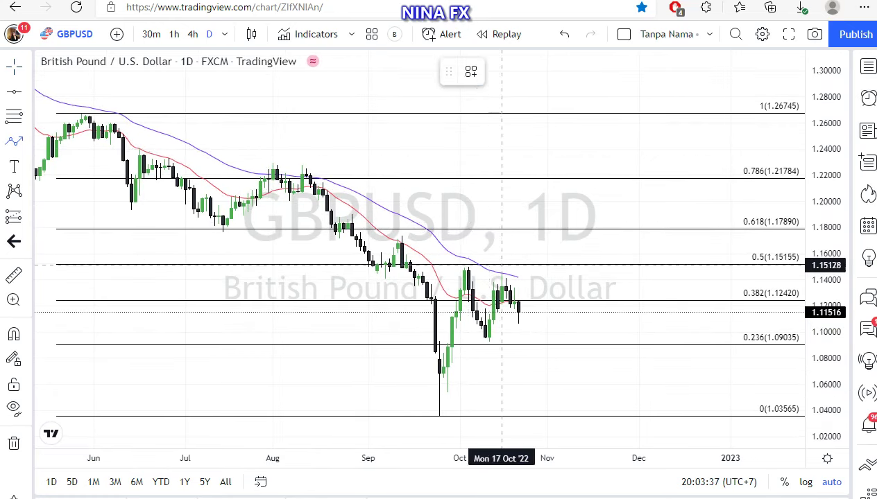
left_click(527, 317)
left_click(572, 380)
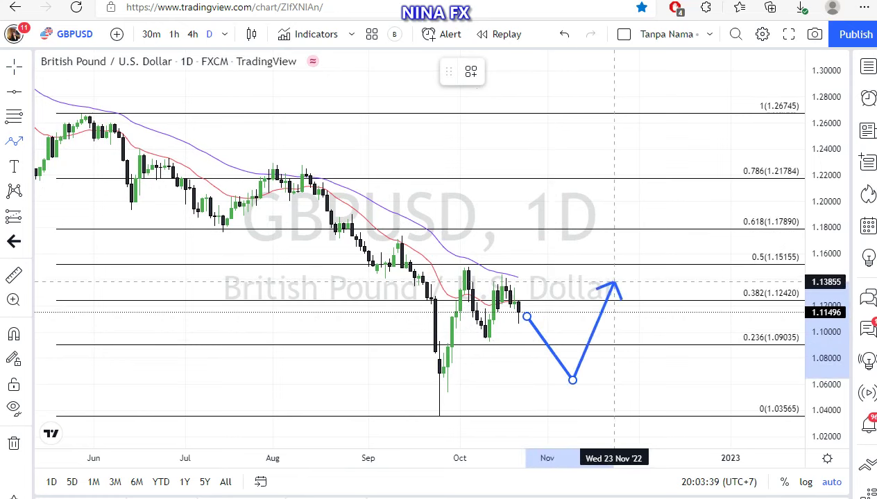
left_click(643, 225)
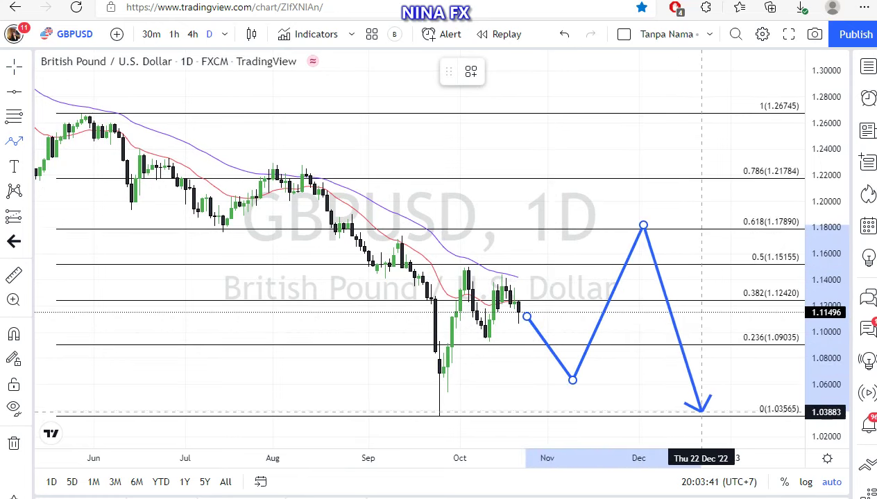
double_click(697, 431)
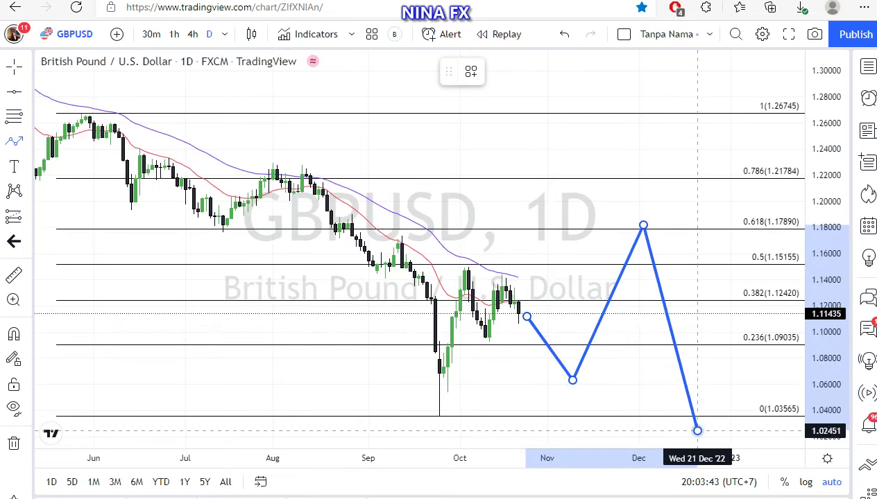
left_click(701, 432)
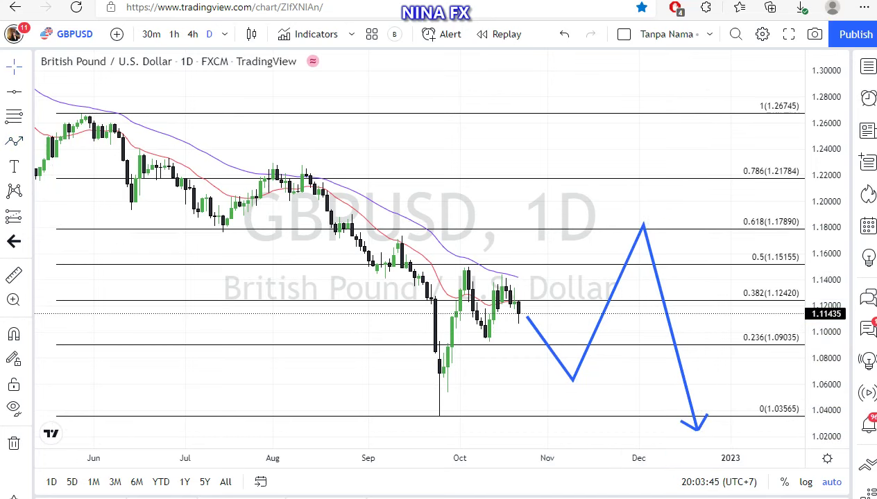
left_click(14, 166)
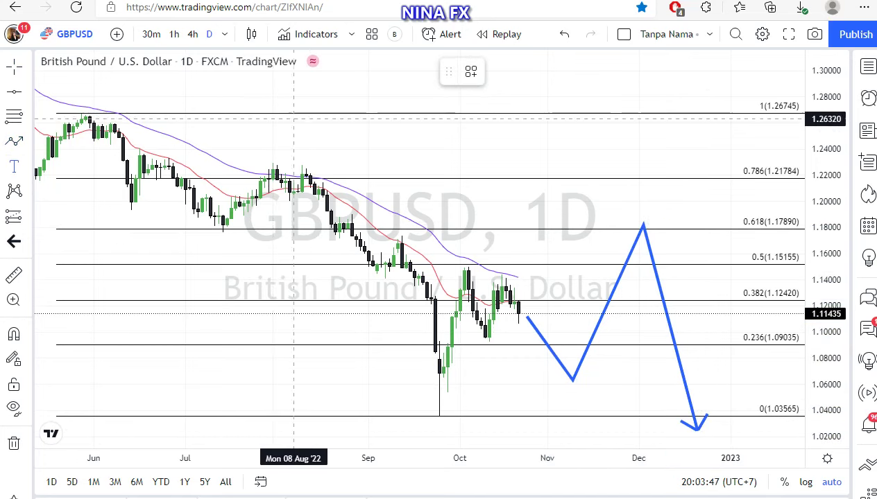
Place a red text label 'GBPUSD, Sell 1.17800 Tp 1.03500' near the chart's top
left_click(310, 120)
type("GB")
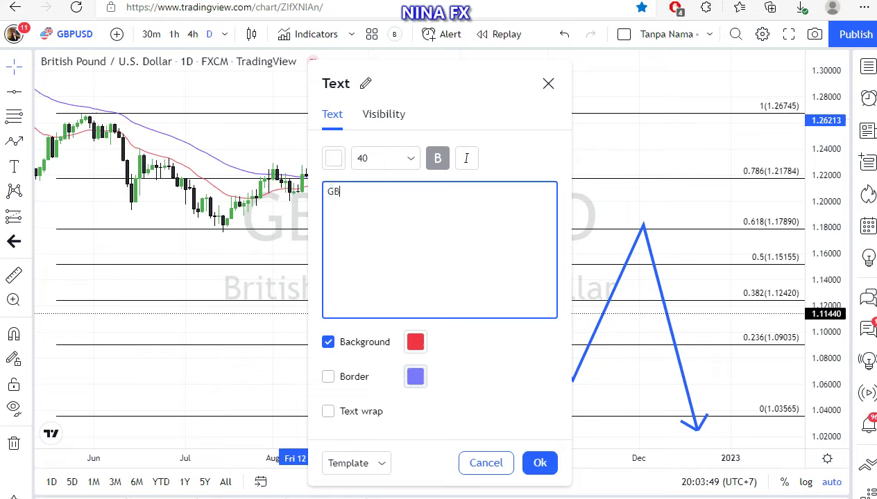
type("PUSD, Sell ")
type("1.1")
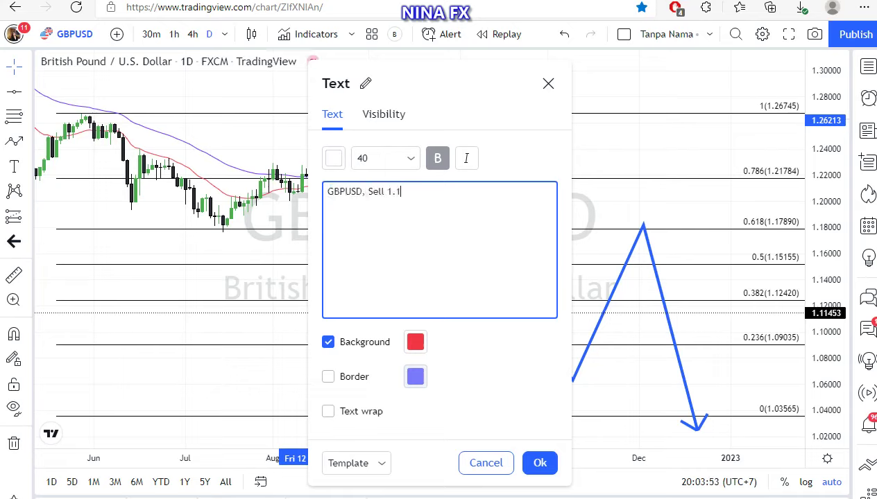
type("7800 T")
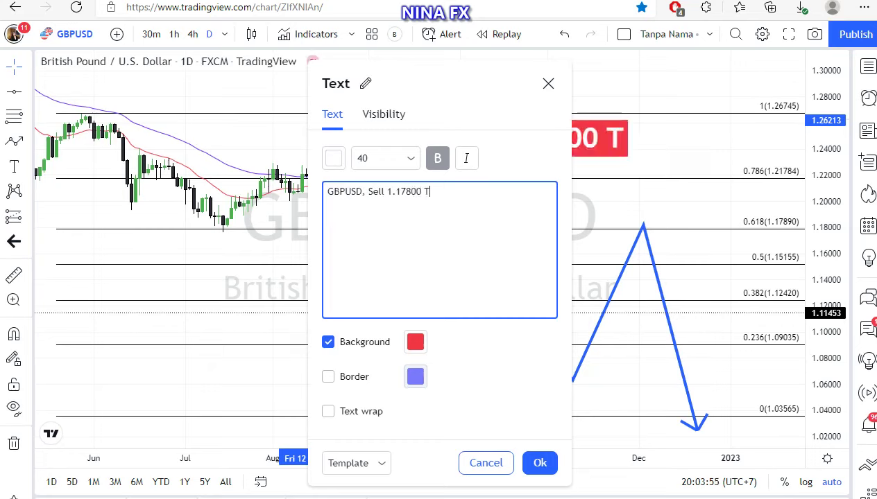
type("p 1")
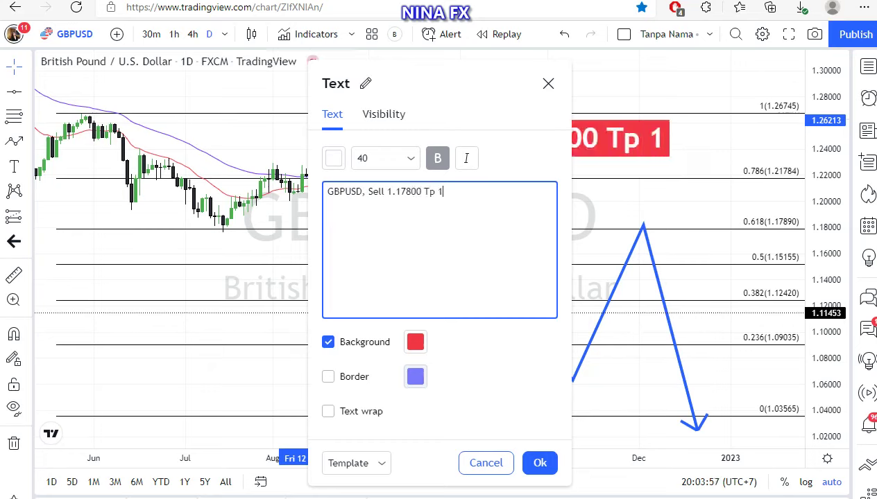
type(".03")
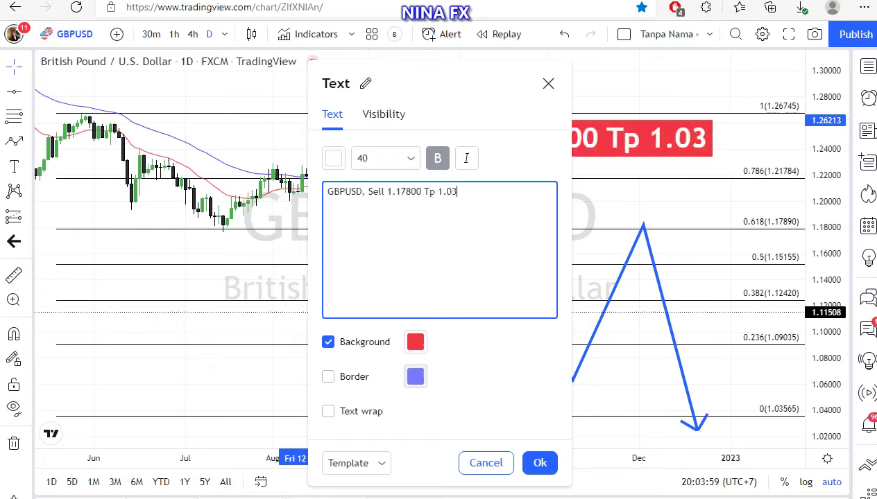
type("500")
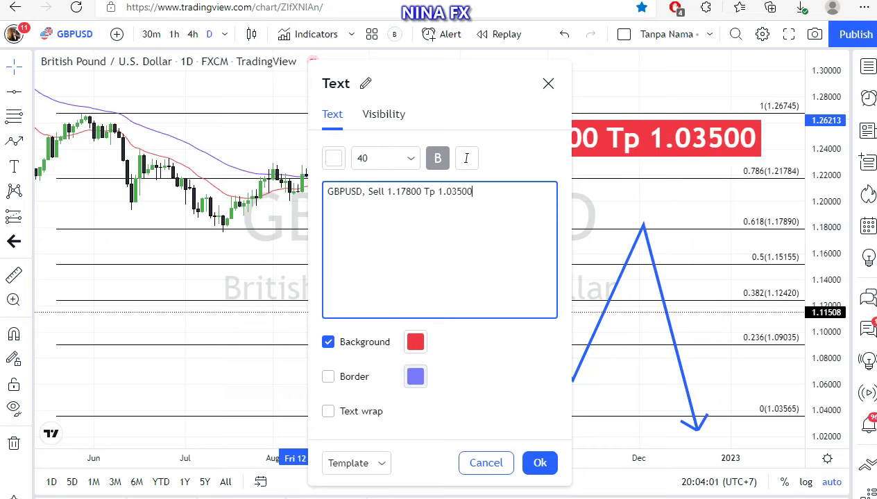
left_click(284, 133)
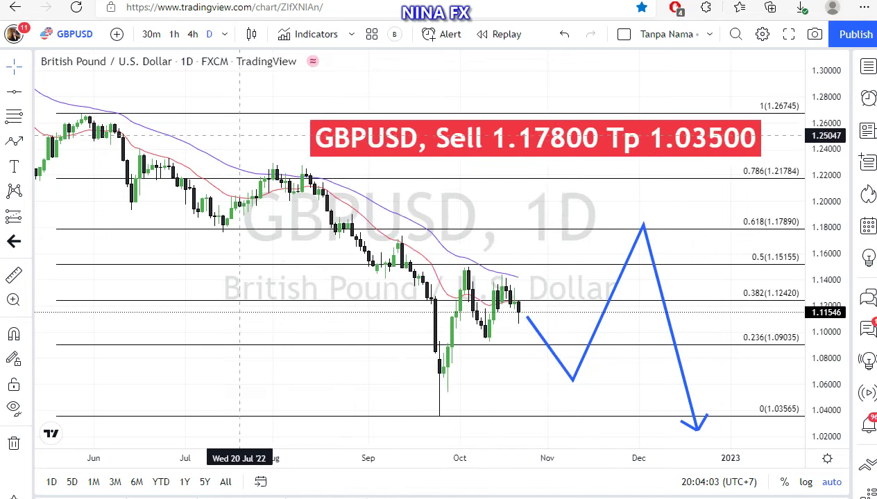